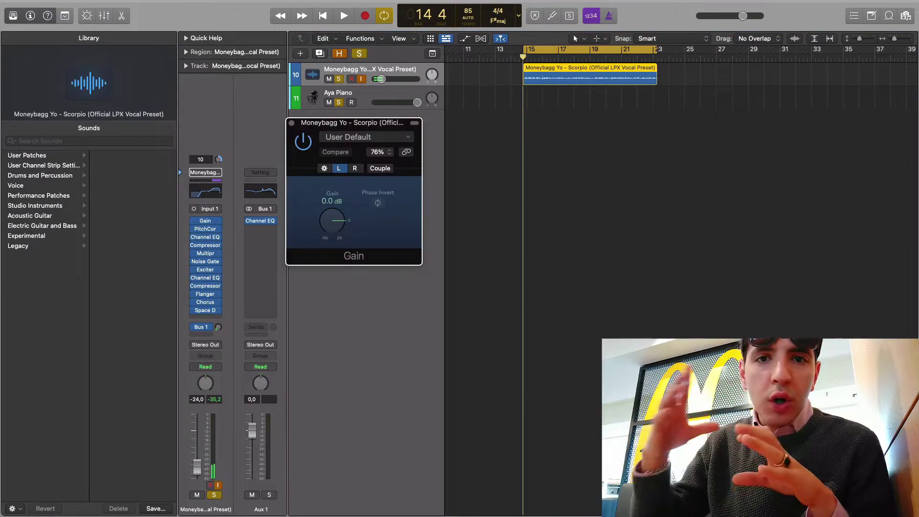
- Nudge the vocal Gain to +0.1 dB, check Pitch Correction, then open the first Channel EQ
{"action": "left_click_drag", "start_coordinate": [333, 222], "coordinate": [333, 219]}
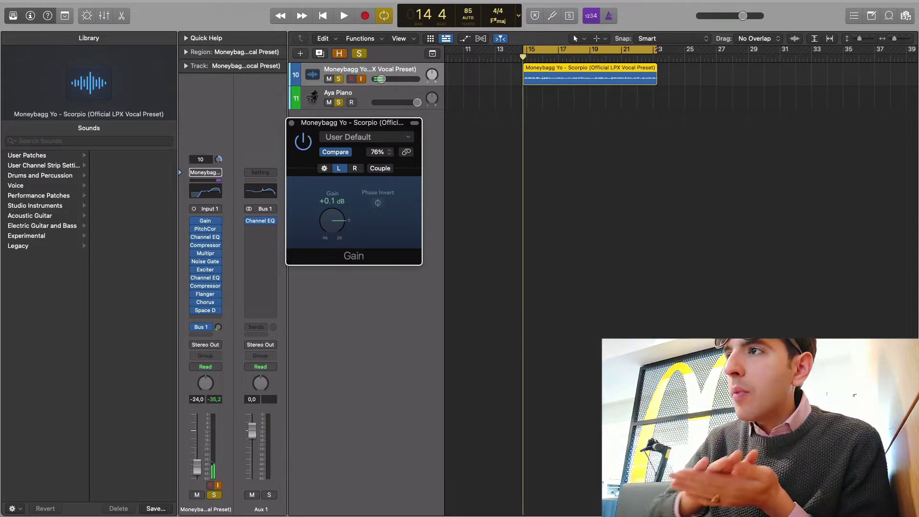
{"action": "left_click", "coordinate": [205, 221]}
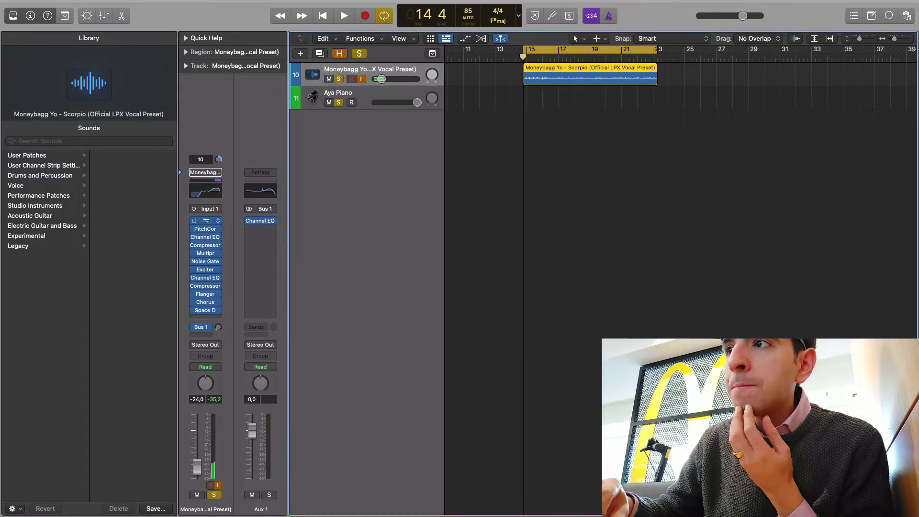
{"action": "left_click", "coordinate": [205, 229]}
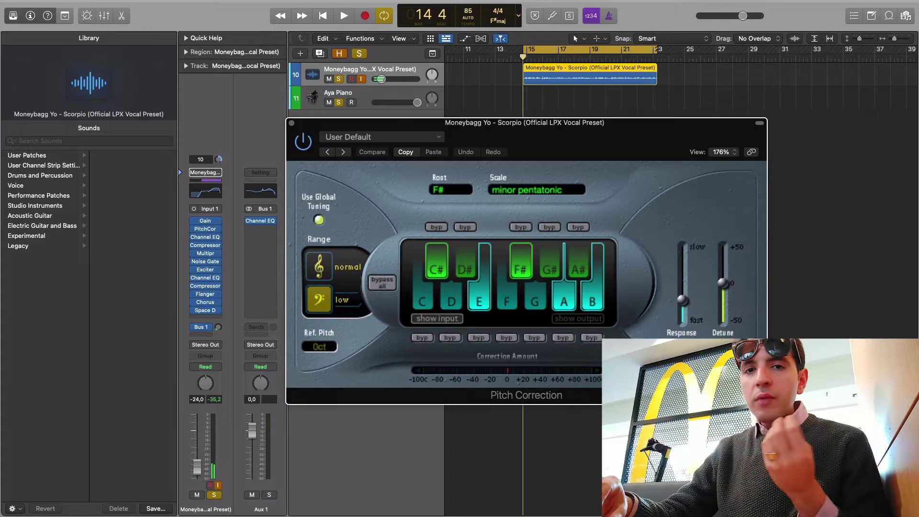
{"action": "left_click", "coordinate": [204, 229]}
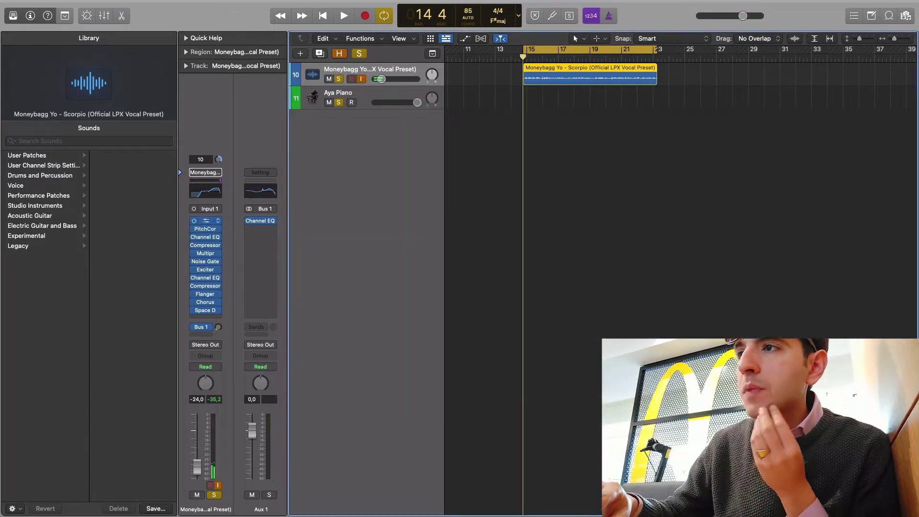
{"action": "left_click", "coordinate": [205, 238]}
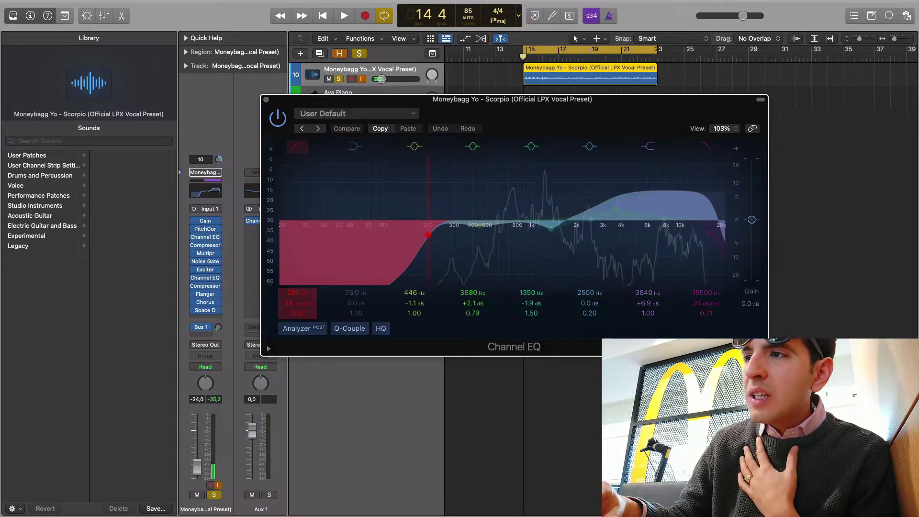
- Disable the vocal EQ's 200 Hz low-cut band and drag its frequency lower
{"action": "left_click", "coordinate": [298, 147]}
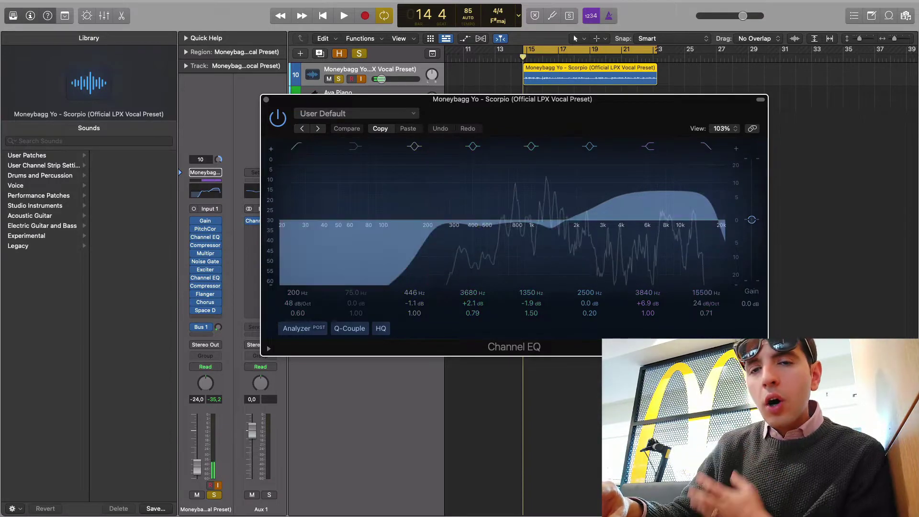
{"action": "left_click_drag", "start_coordinate": [427, 235], "coordinate": [419, 235]}
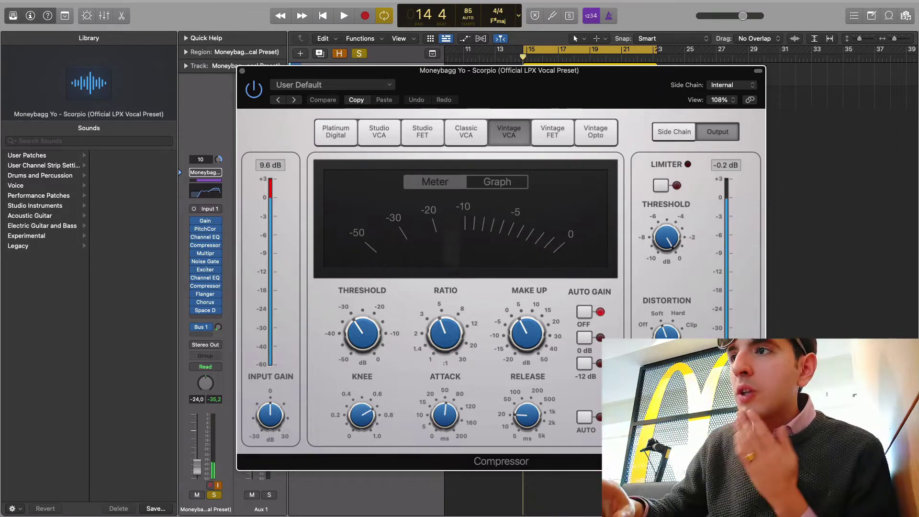
- Close the Compressor and briefly review the Exciter plug-in
{"action": "key", "text": "super+w"}
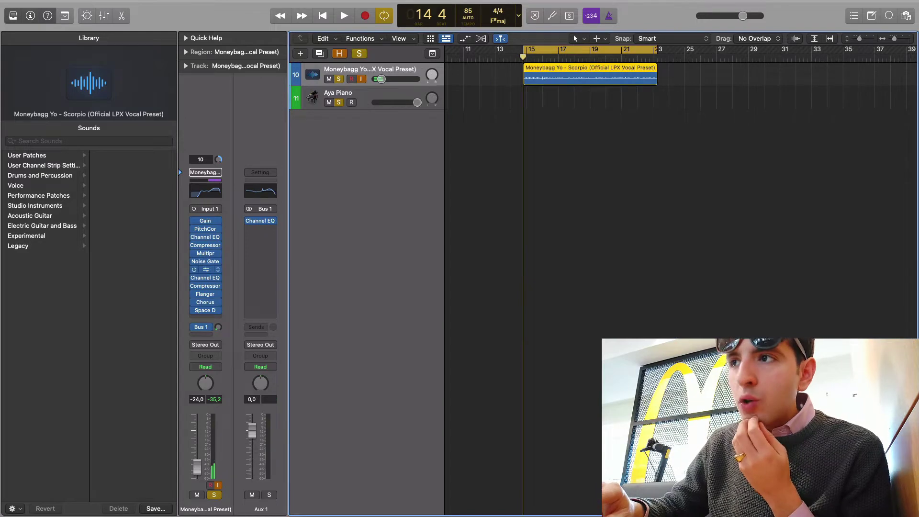
{"action": "left_click", "coordinate": [205, 270]}
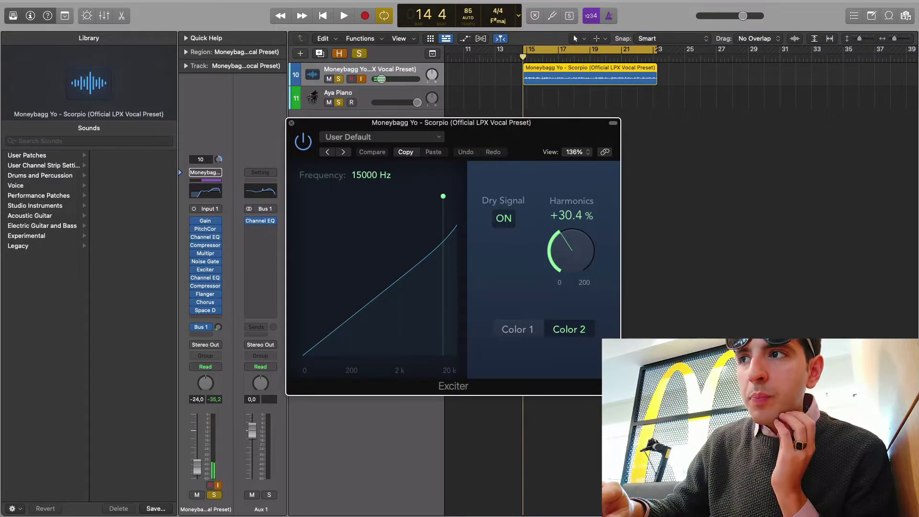
{"action": "key", "text": "super+w"}
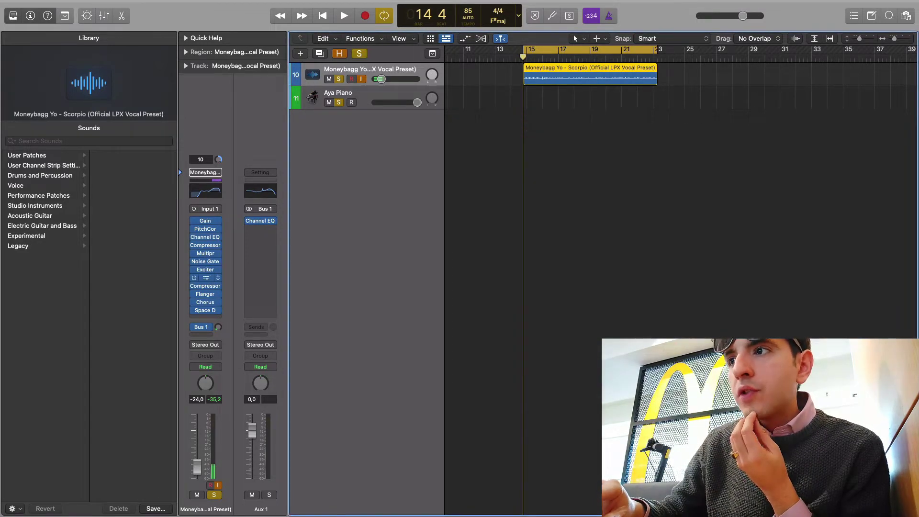
- Review the second vocal Channel EQ, moving its window up-left before closing it
{"action": "left_click", "coordinate": [206, 277]}
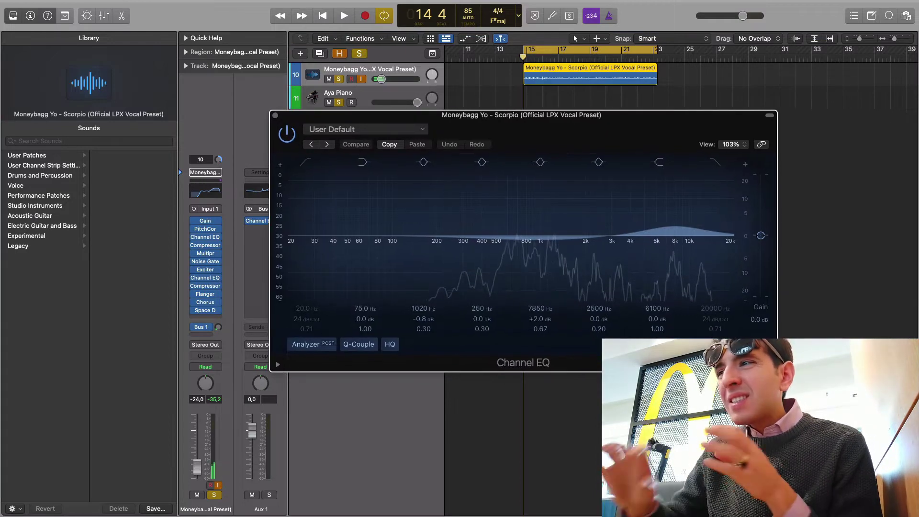
{"action": "left_click_drag", "start_coordinate": [531, 121], "coordinate": [488, 113]}
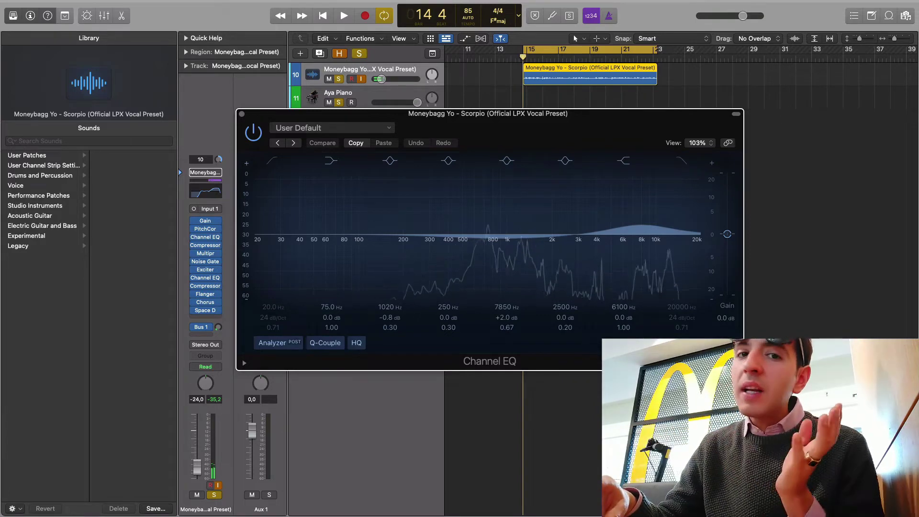
{"action": "key", "text": "super+w"}
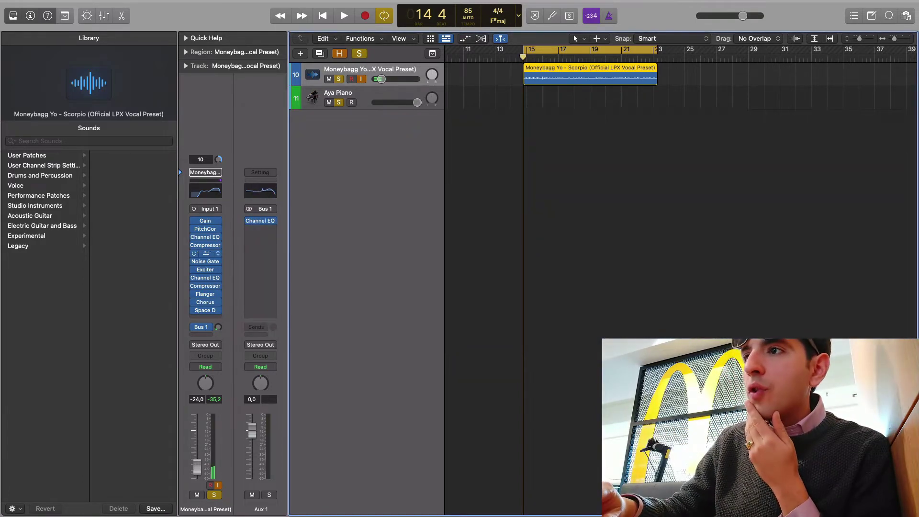
{"action": "left_click", "coordinate": [205, 286]}
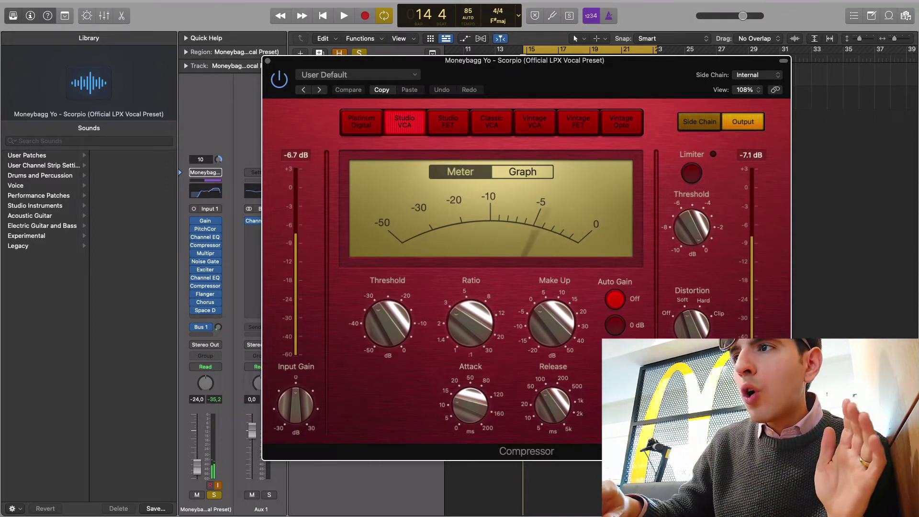
{"action": "key", "text": "super+w"}
{"action": "left_click", "coordinate": [206, 293]}
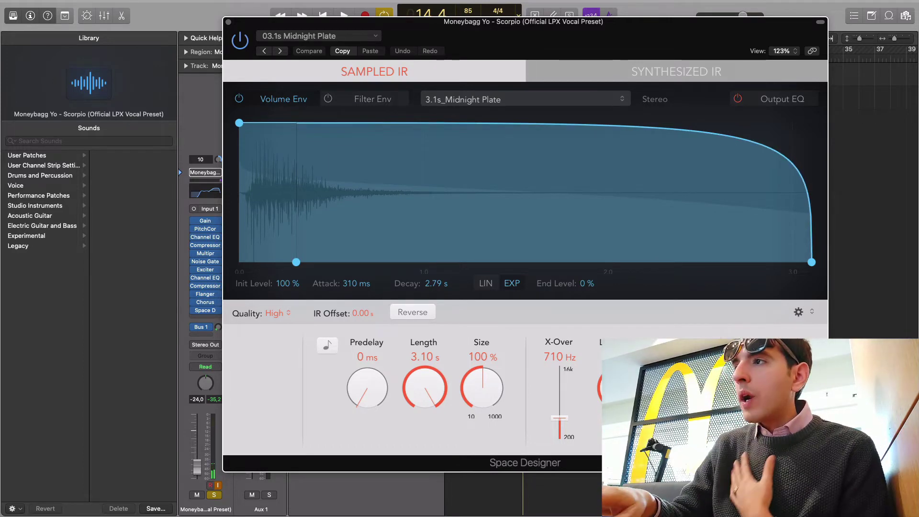
- Close Space Designer, leave the Bus 1 send unchanged, and show the Aux 1 Channel EQ
{"action": "key", "text": "super+w"}
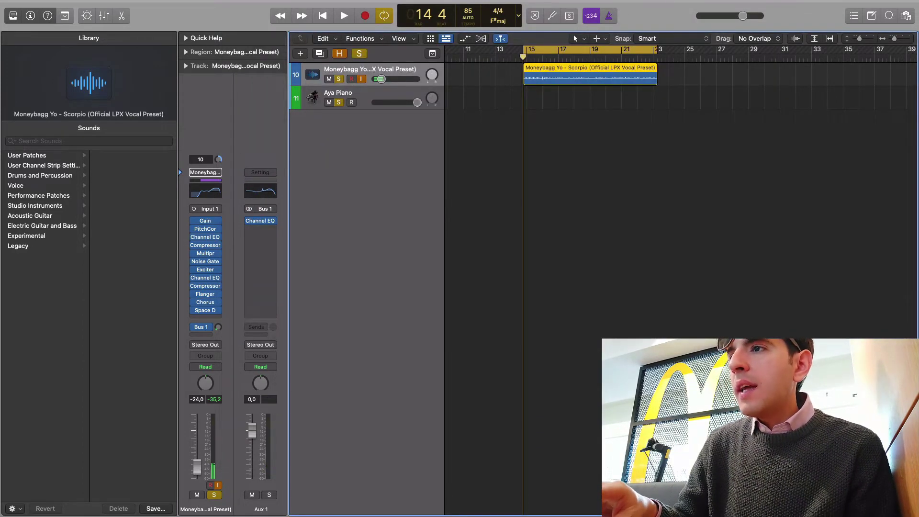
{"action": "left_click", "coordinate": [200, 327]}
{"action": "left_click", "coordinate": [216, 328]}
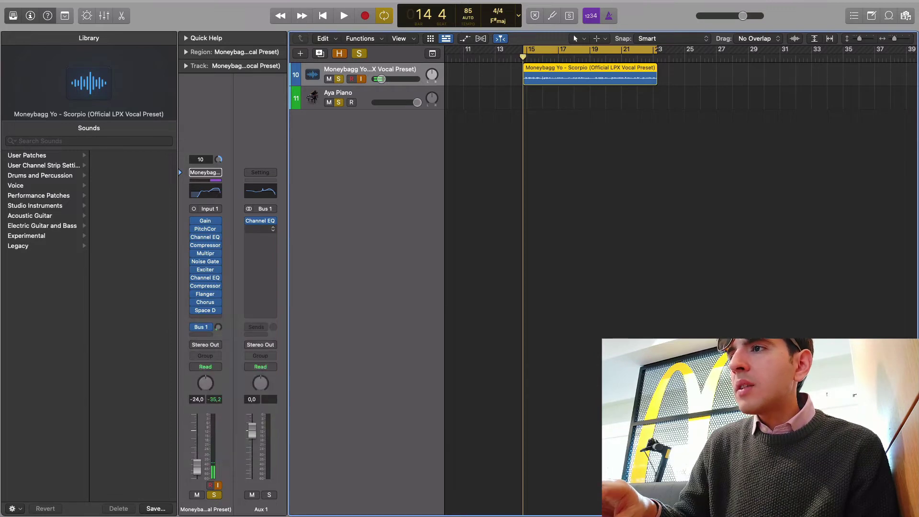
{"action": "left_click", "coordinate": [260, 191]}
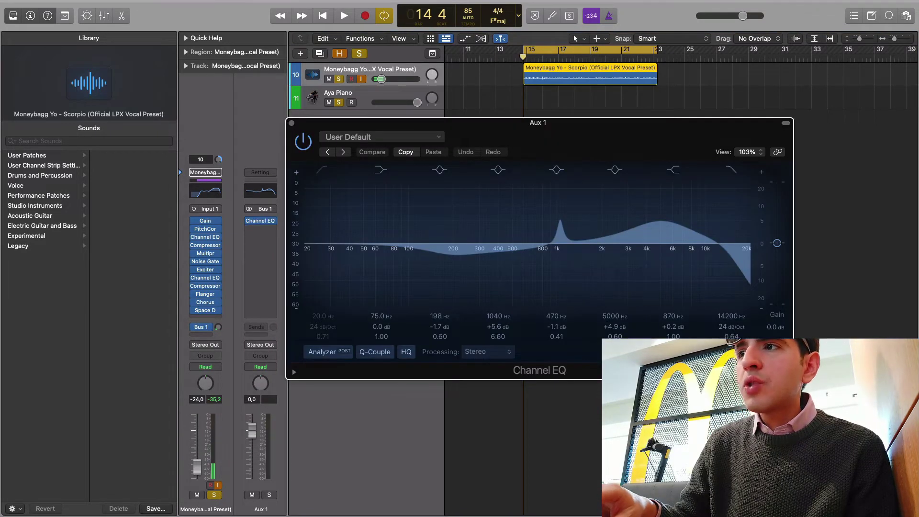
{"action": "left_click_drag", "start_coordinate": [539, 122], "coordinate": [561, 107]}
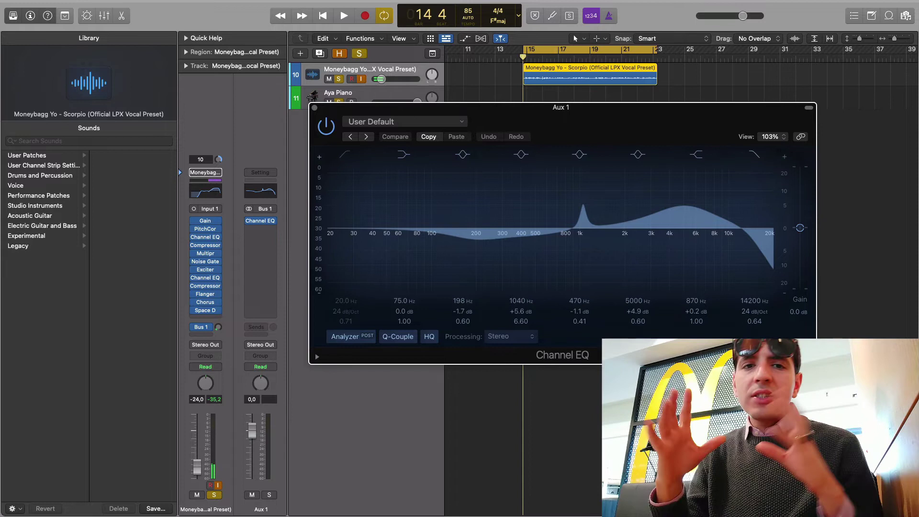